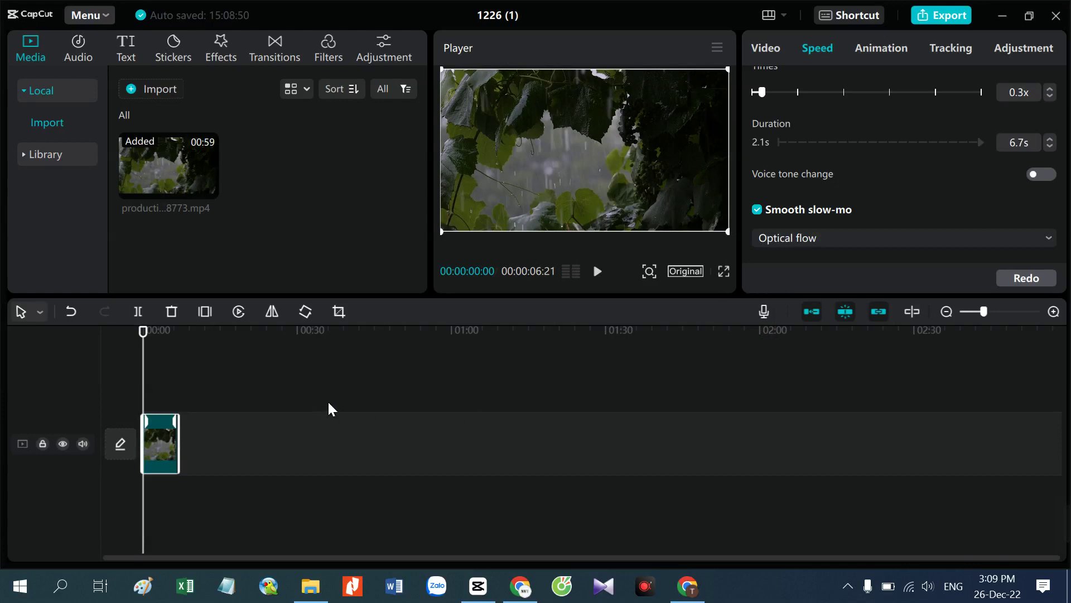
# Step: Play the slowed rain clip in full screen from the beginning
pyautogui.click(727, 273)
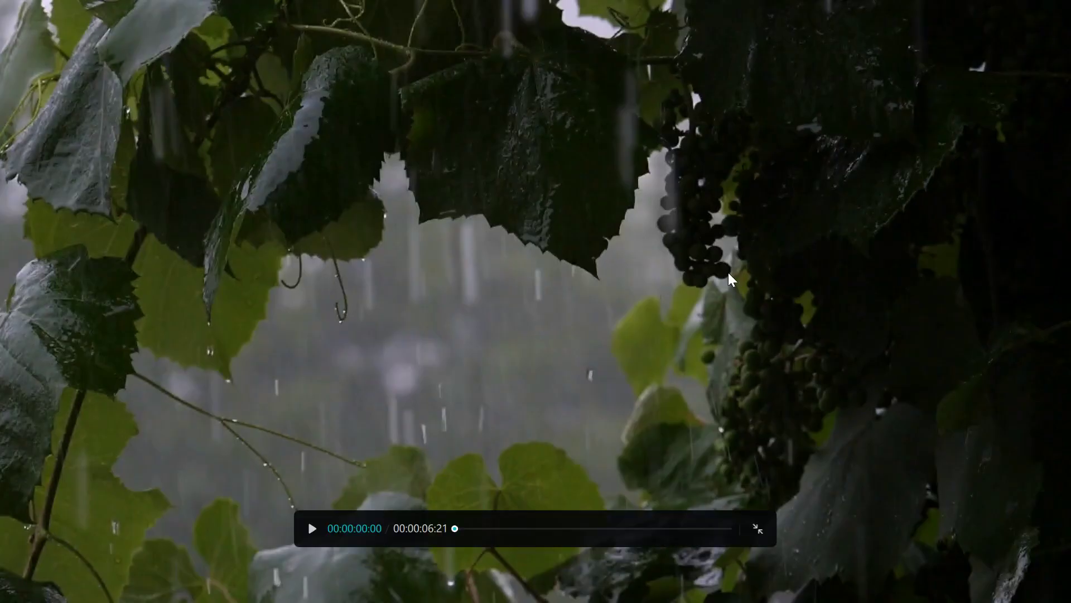
pyautogui.click(314, 528)
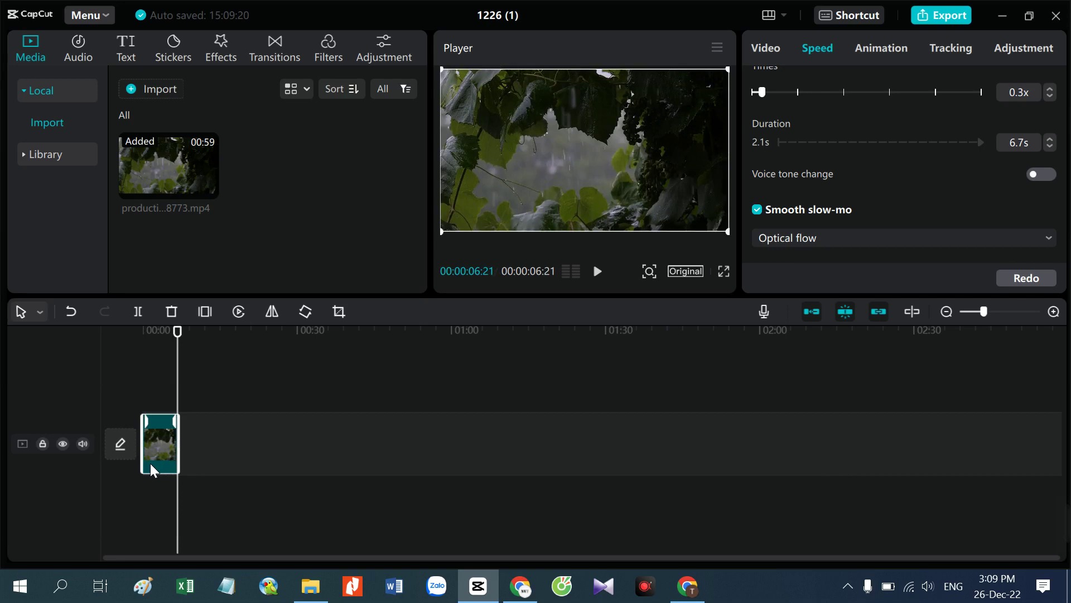
# Step: Replace the timeline clip with the original imported video, preview it briefly at normal speed and return the playhead to the start
pyautogui.press('Delete')
pyautogui.moveTo(137, 178); pyautogui.dragTo(186, 514)
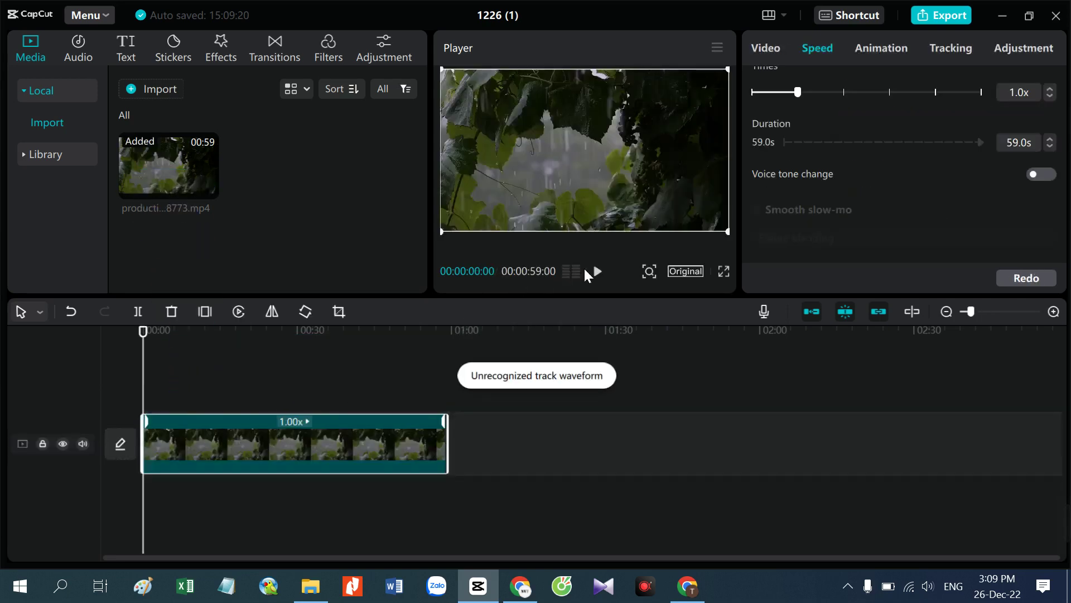
pyautogui.click(598, 271)
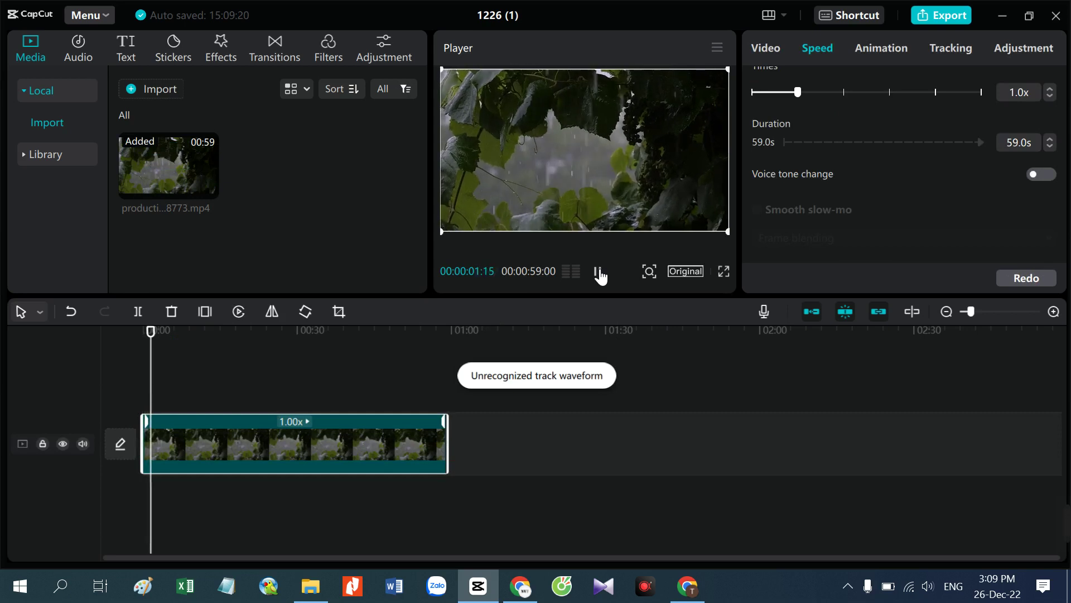
pyautogui.click(597, 271)
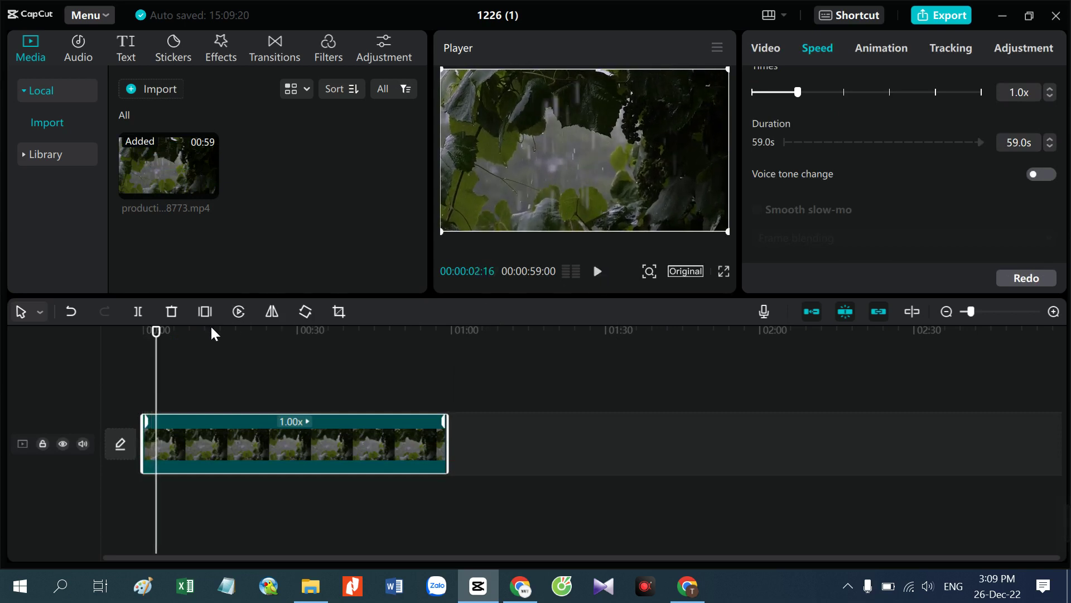
pyautogui.moveTo(163, 335); pyautogui.dragTo(146, 334)
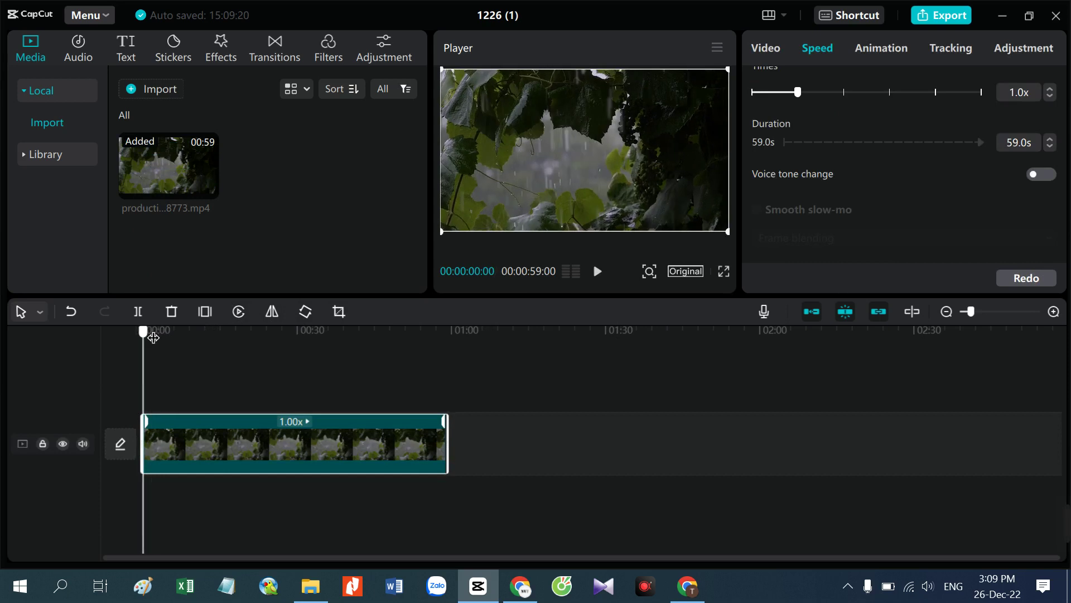
# Step: Slow the full-length clip to 0.7x and preview a few seconds of it
pyautogui.scroll(1, 948, 140)
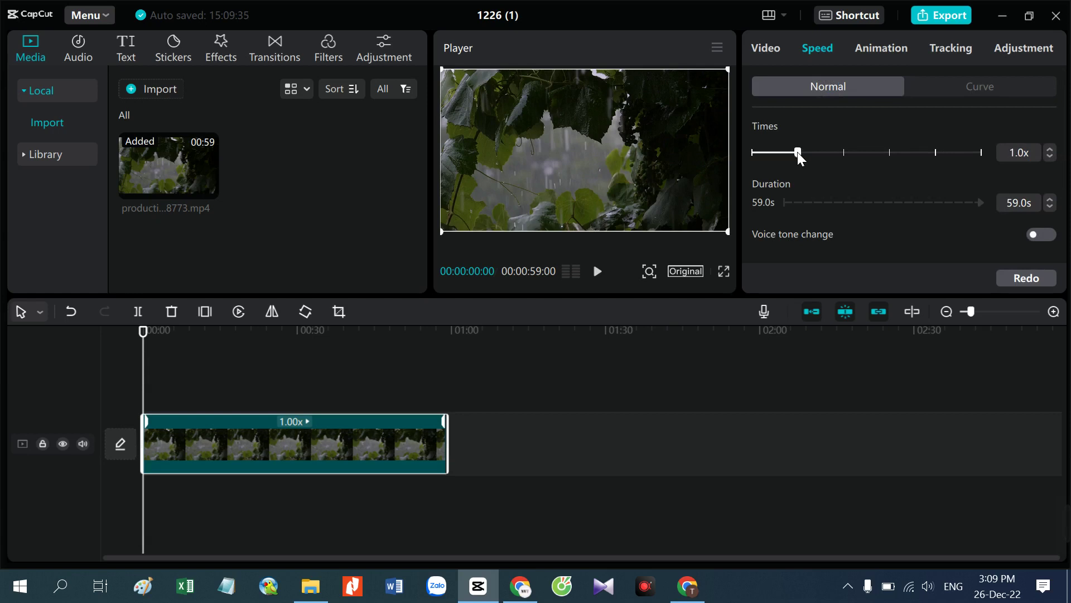
pyautogui.moveTo(798, 152); pyautogui.dragTo(784, 152)
pyautogui.click(600, 273)
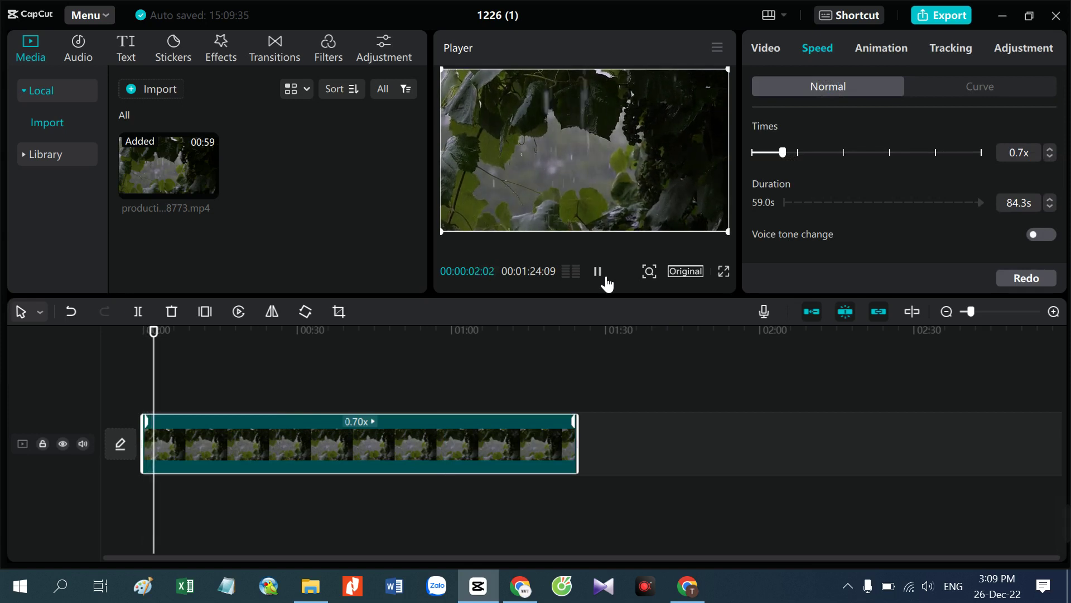
pyautogui.click(605, 277)
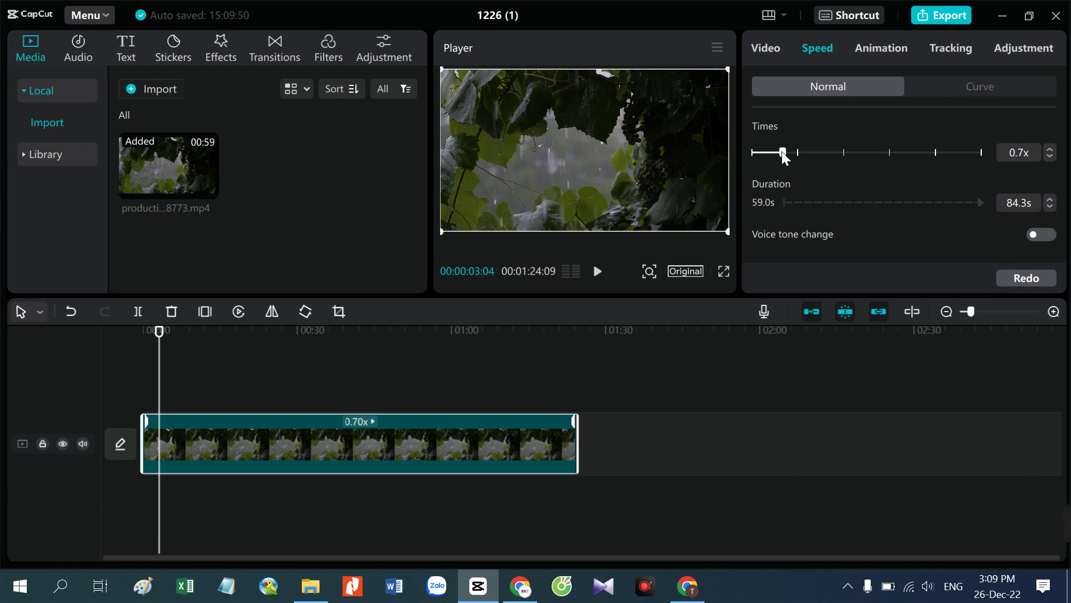
# Step: Slow the full-length clip to 0.2x and preview a few seconds of it in full screen
pyautogui.moveTo(782, 152); pyautogui.dragTo(765, 155)
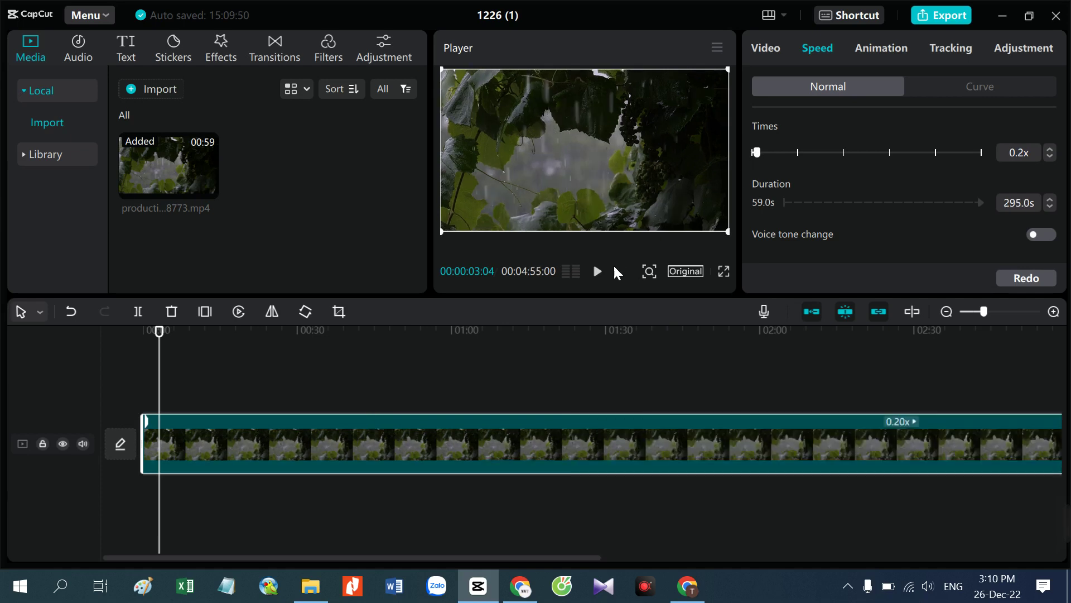
pyautogui.click(725, 272)
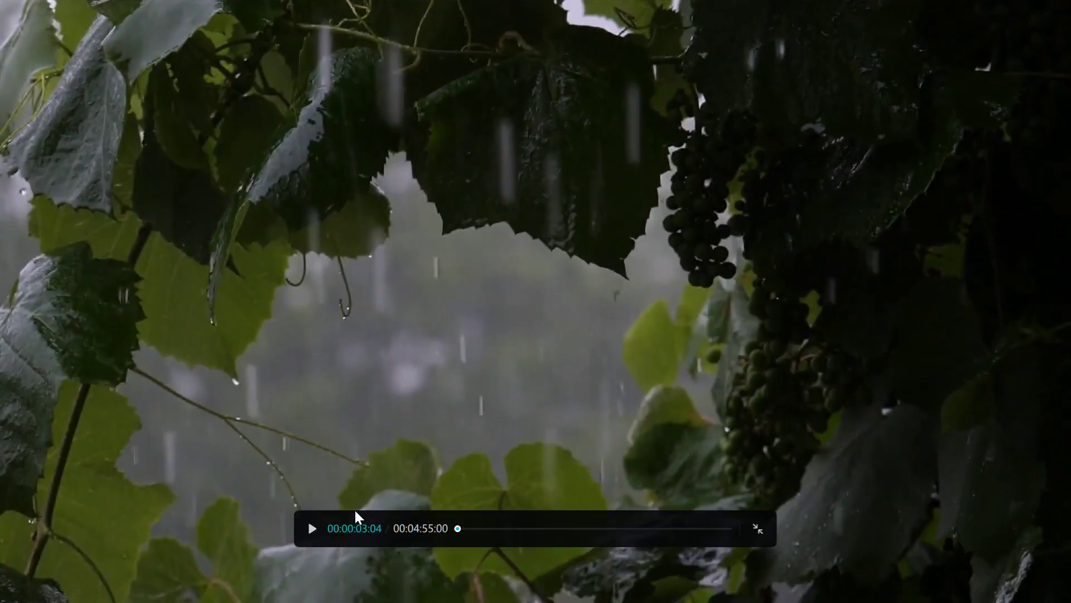
pyautogui.click(312, 528)
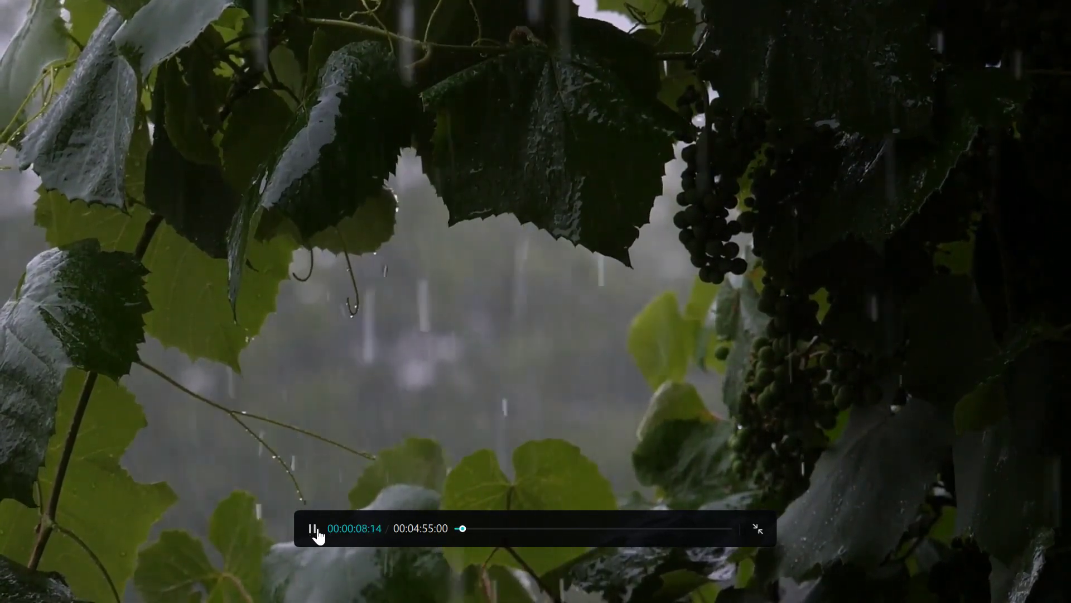
pyautogui.click(314, 534)
pyautogui.click(757, 528)
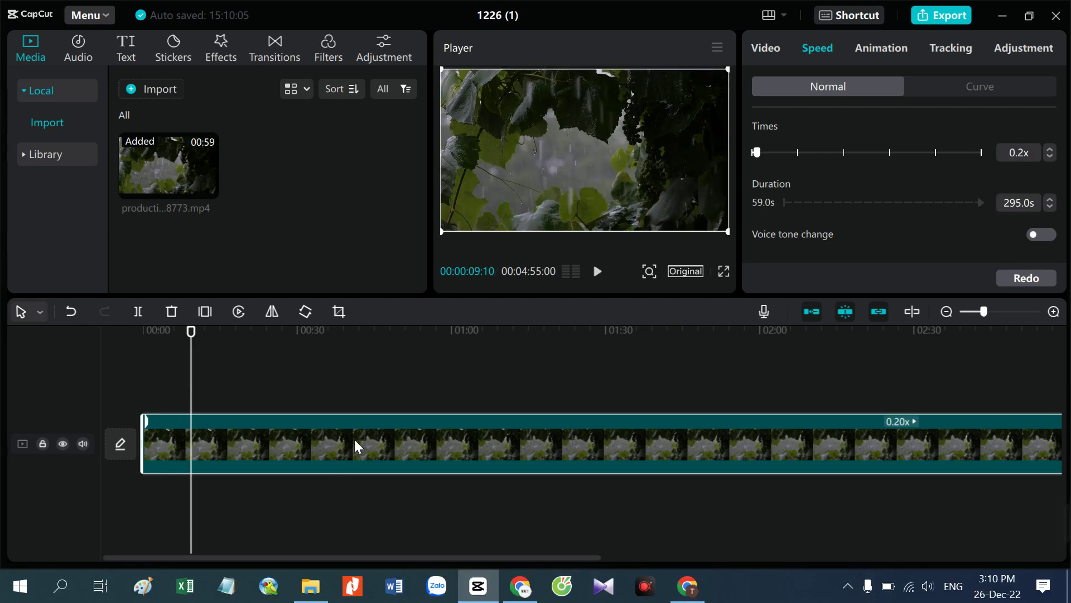
# Step: Replace the slowed clip with a fresh copy of the imported video and cut away everything after about 4.5 seconds
pyautogui.press('Delete')
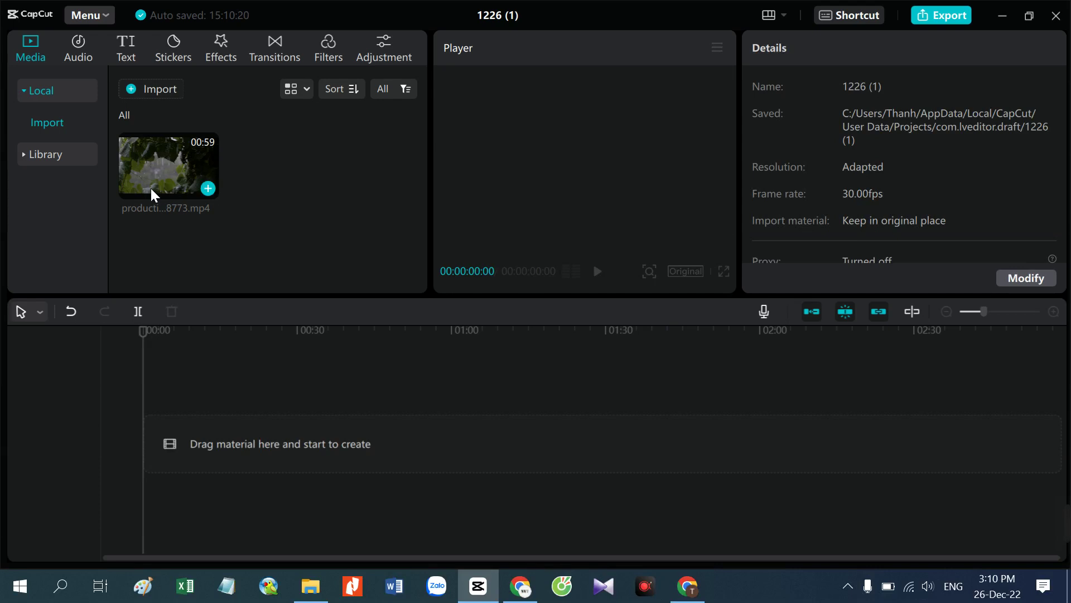
pyautogui.moveTo(149, 186); pyautogui.dragTo(154, 435)
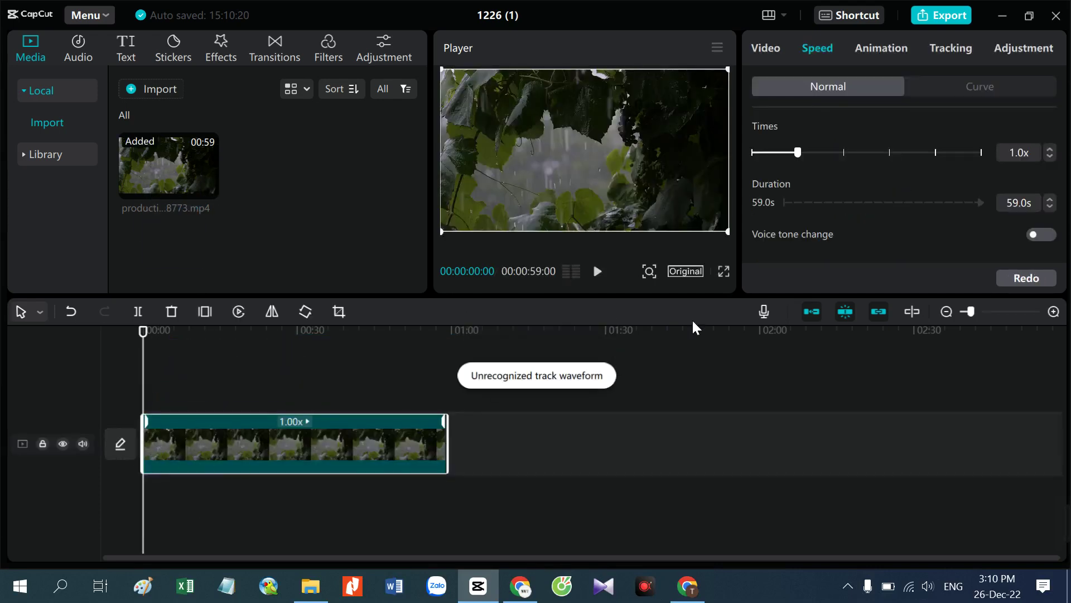
pyautogui.scroll(2, 972, 311)
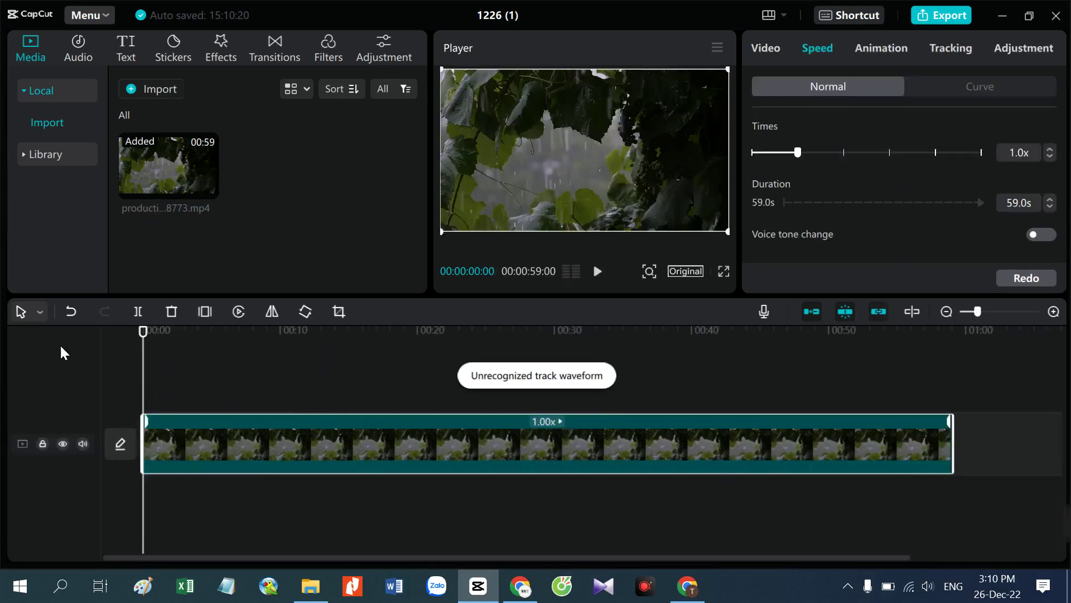
pyautogui.moveTo(130, 329); pyautogui.dragTo(215, 428)
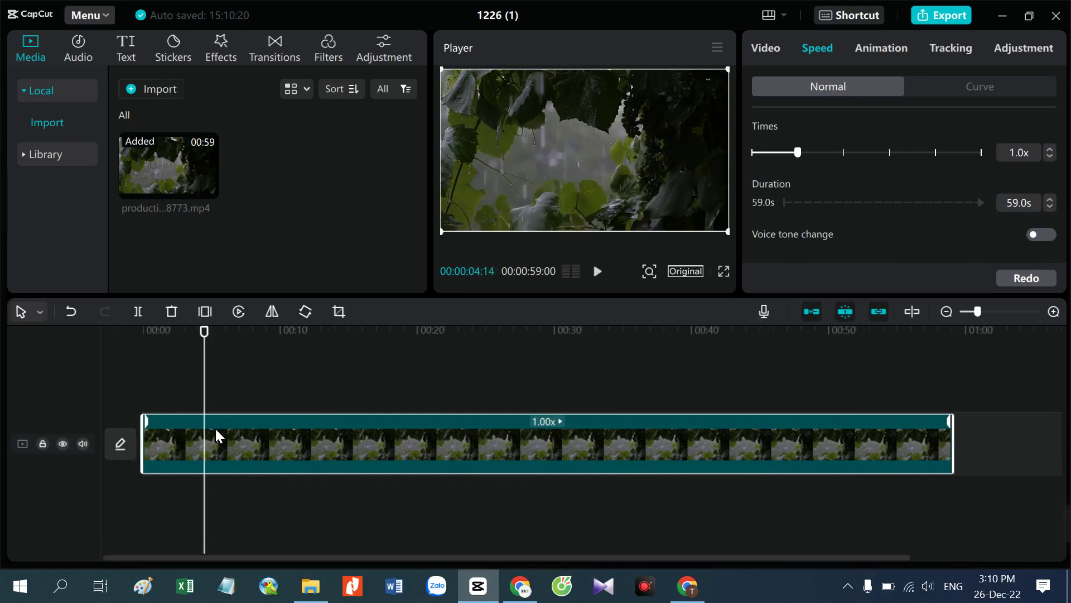
pyautogui.hotkey('ctrl', 'b')
pyautogui.press('Delete')
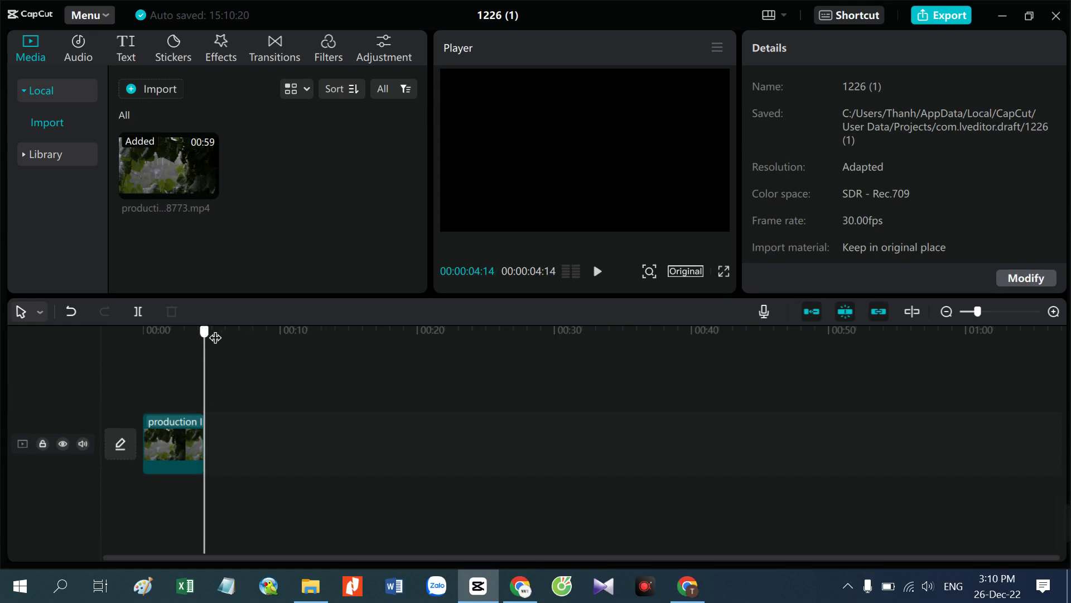
# Step: Set the speed of the trimmed clip to 0.2x
pyautogui.moveTo(205, 332); pyautogui.dragTo(190, 331)
pyautogui.click(172, 441)
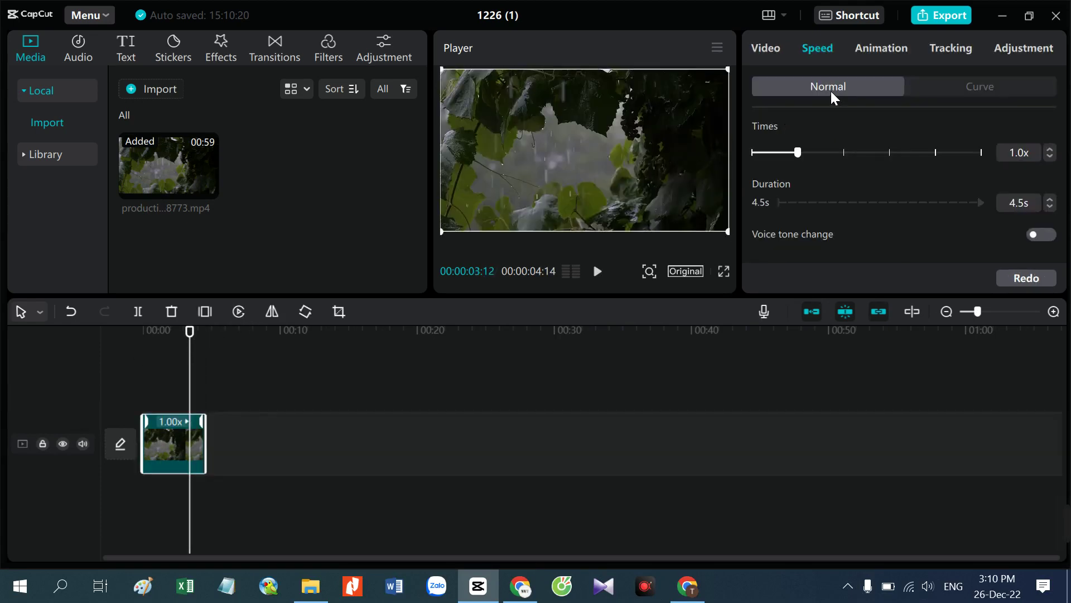
pyautogui.moveTo(799, 150); pyautogui.dragTo(758, 156)
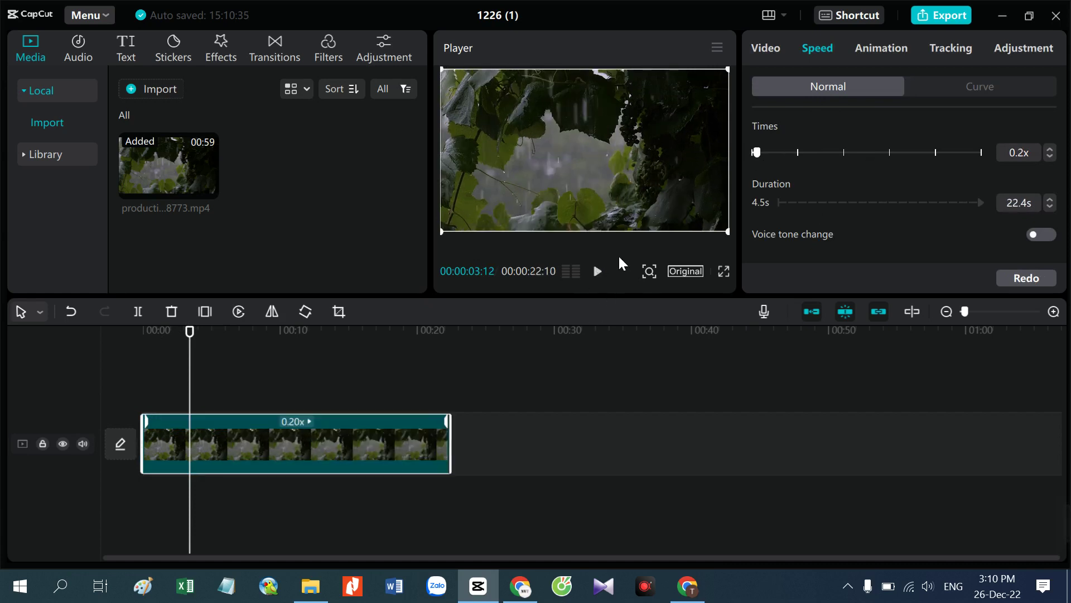
# Step: Enable Smooth slow-mo with Optical flow on the clip and shorten its end to a duration of about 11.1 seconds
pyautogui.scroll(-2, 823, 223)
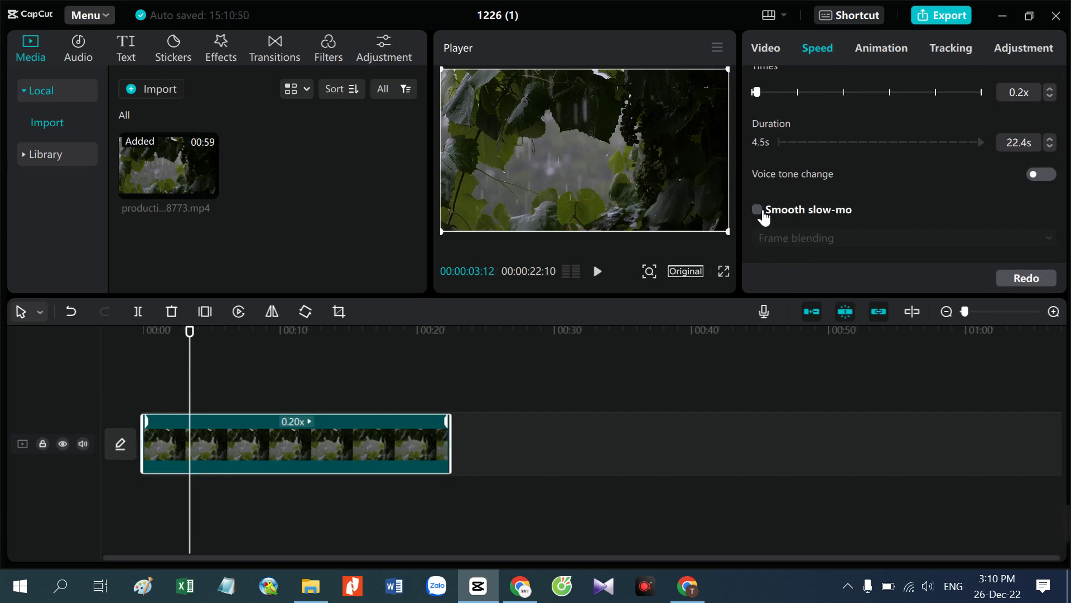
pyautogui.click(768, 218)
pyautogui.click(808, 239)
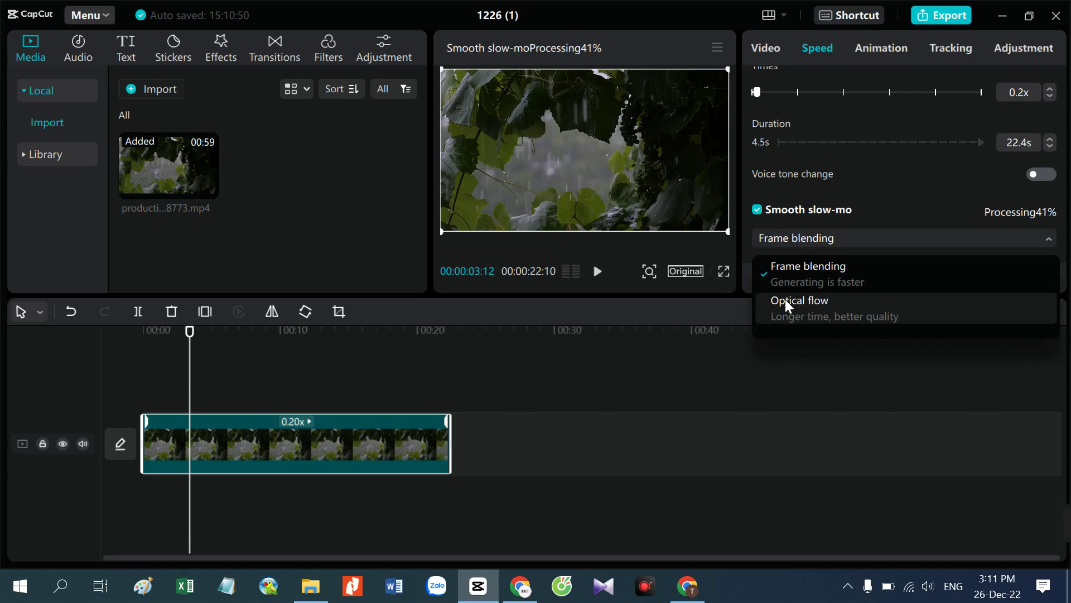
pyautogui.click(785, 301)
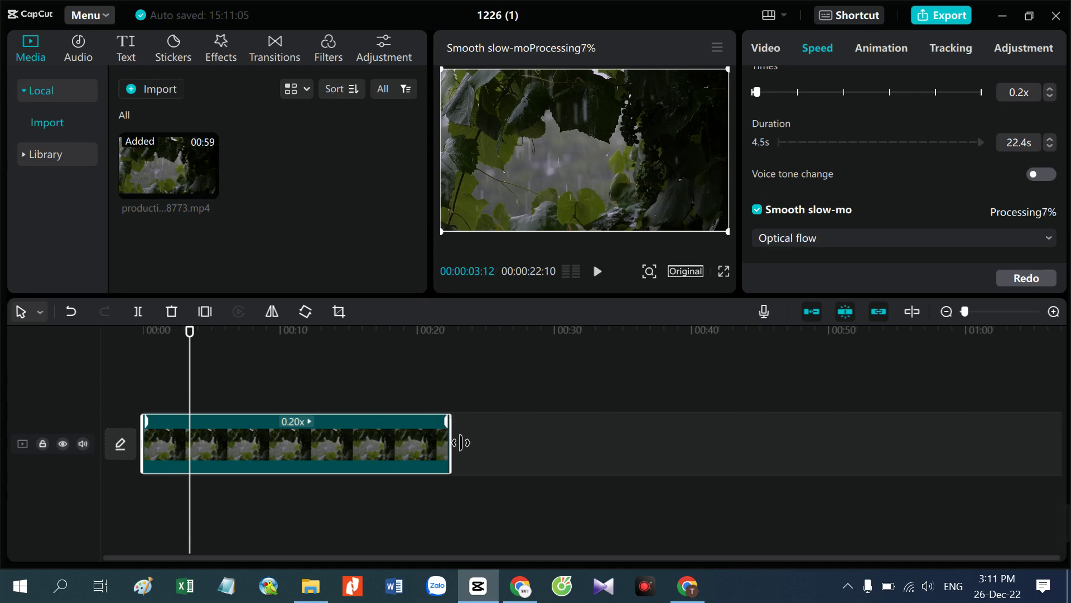
pyautogui.moveTo(371, 445); pyautogui.dragTo(294, 446)
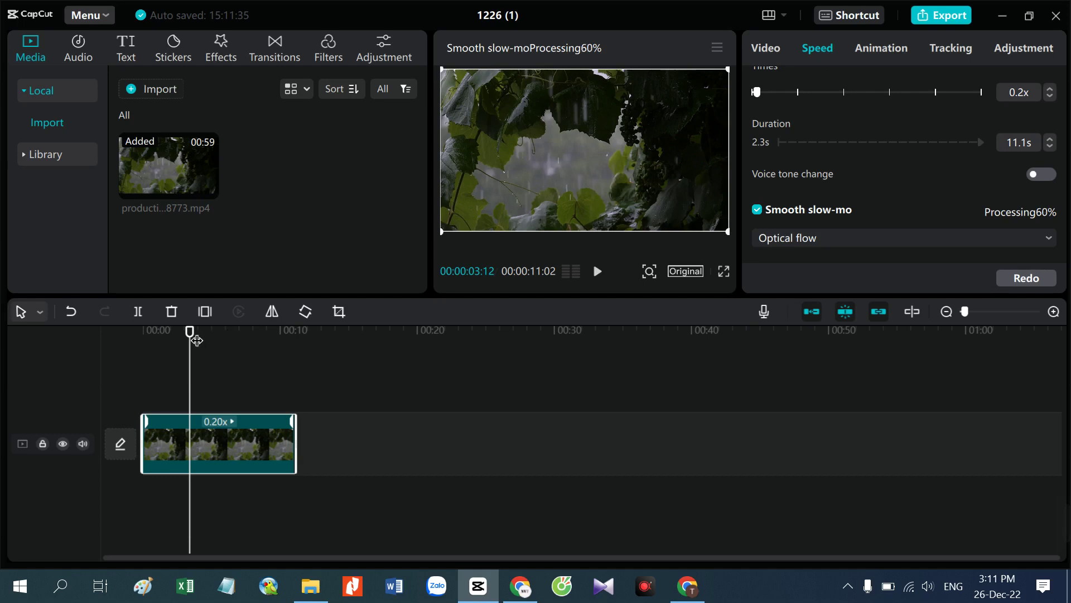
# Step: Play the smoothed slow-motion clip in full screen from the start
pyautogui.moveTo(197, 340); pyautogui.dragTo(146, 340)
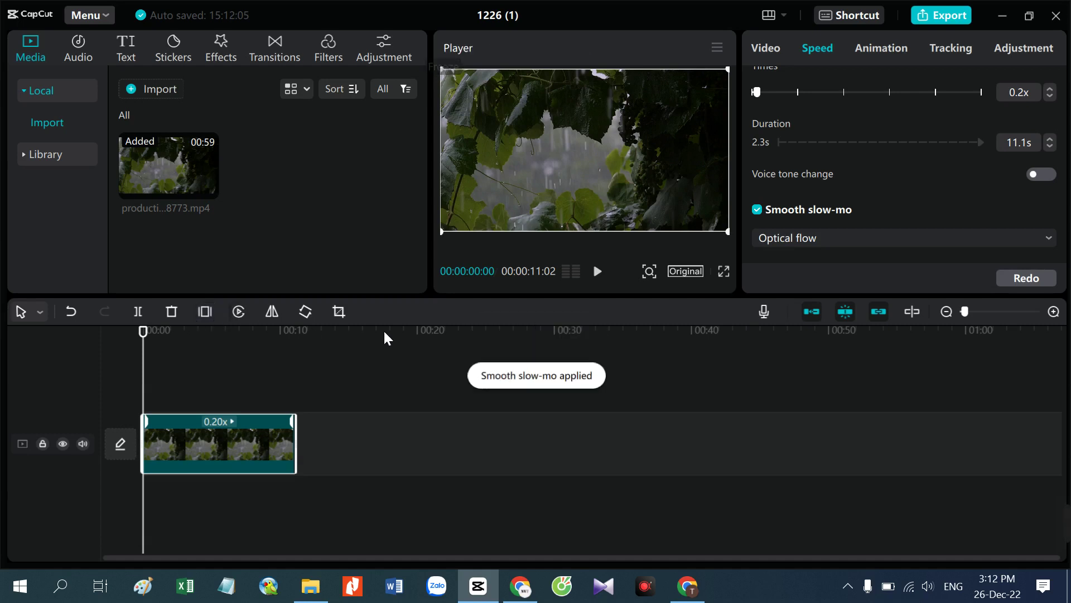
pyautogui.click(724, 272)
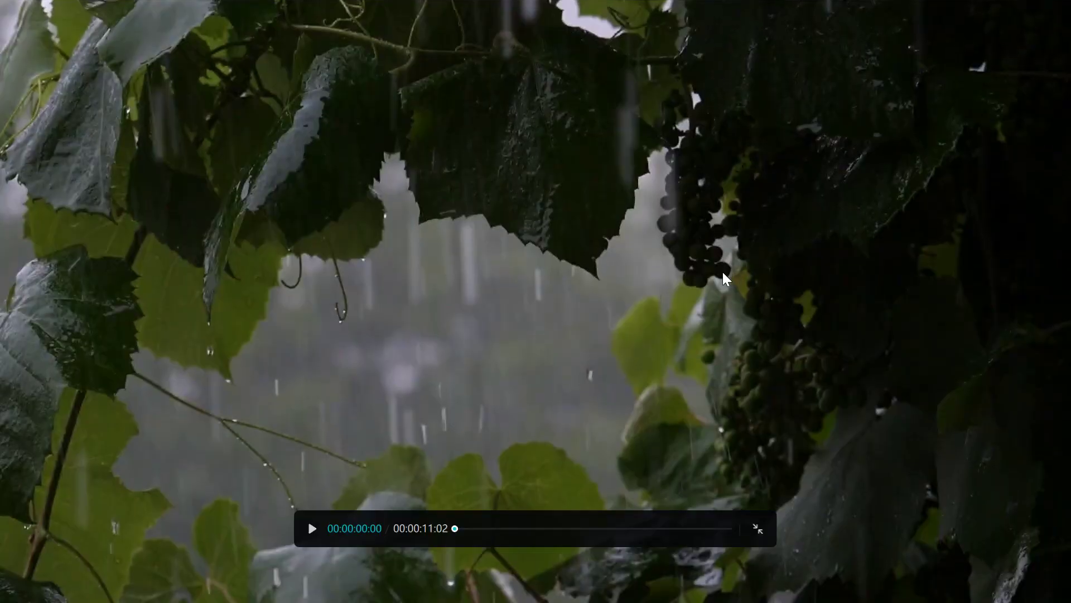
pyautogui.click(312, 528)
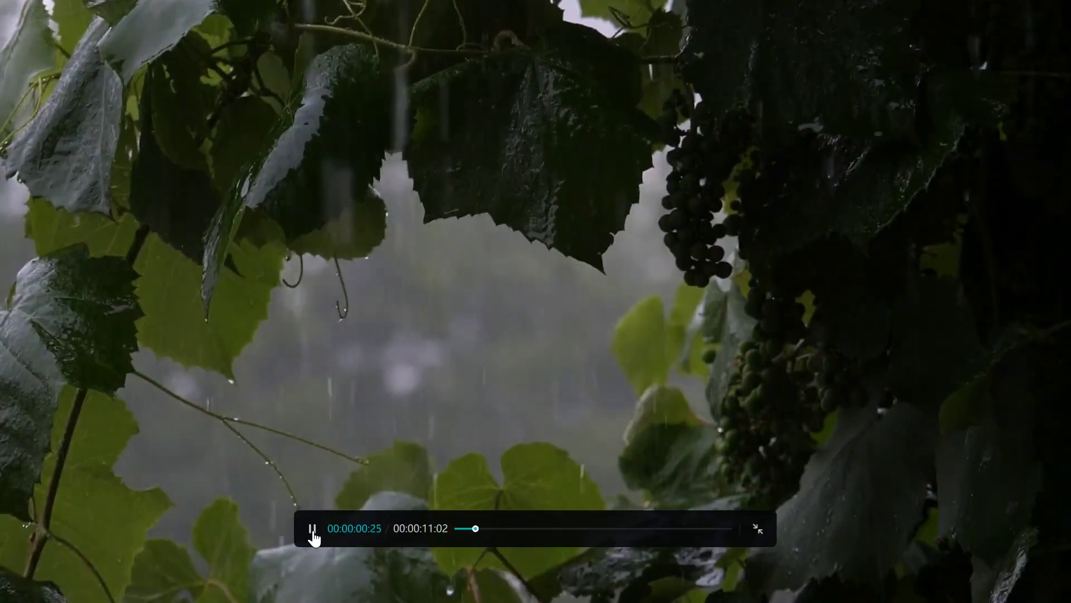